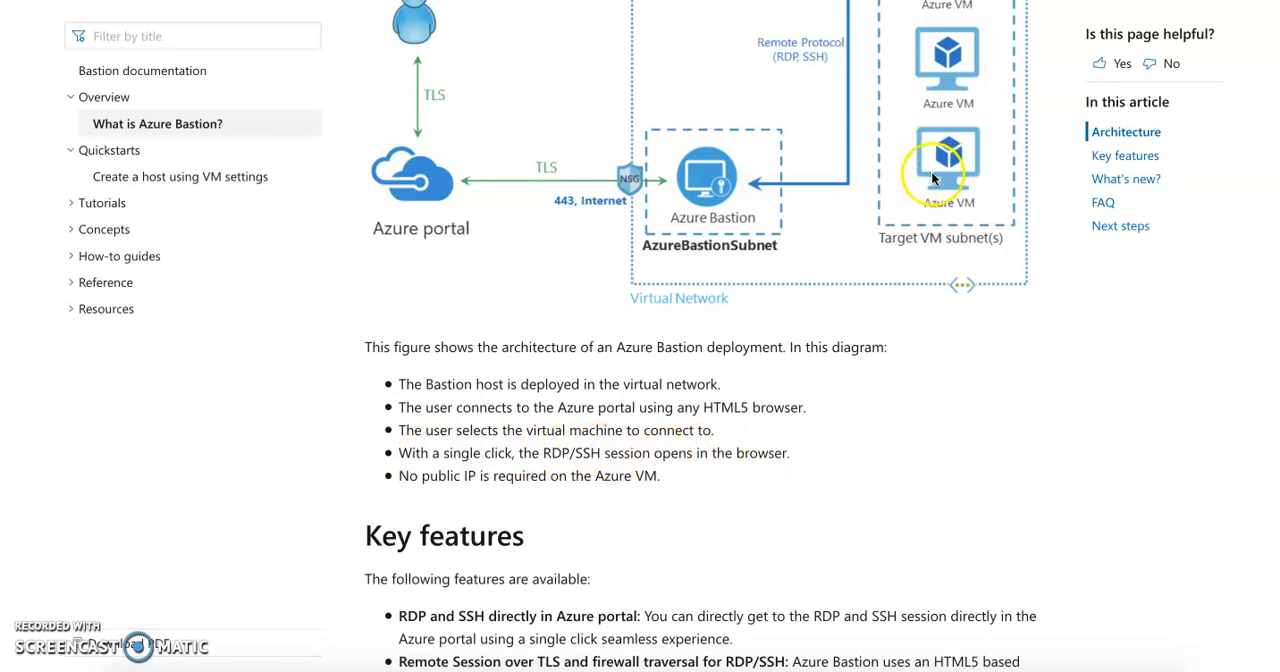
# Read the Azure Bastion documentation's note on public IP requirements for the Azure VM and examine the architecture diagram
pyautogui.moveTo(422, 477); pyautogui.dragTo(476, 477)
pyautogui.doubleClick(513, 477)
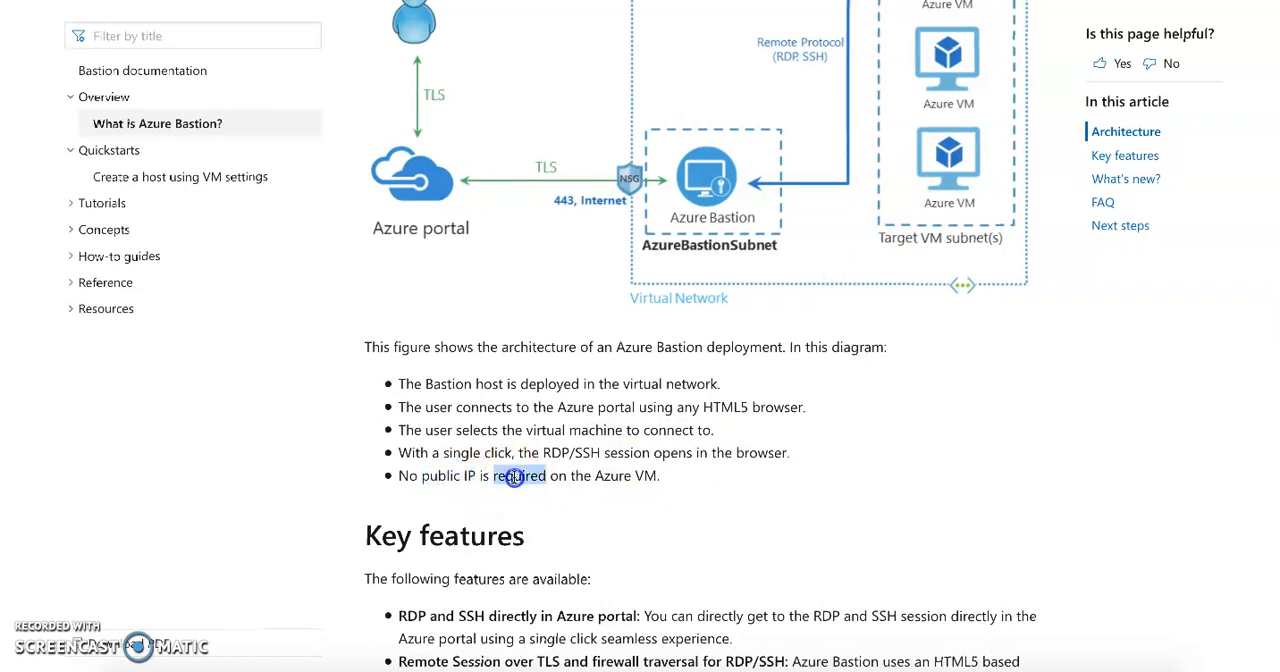
pyautogui.moveTo(597, 476); pyautogui.dragTo(657, 476)
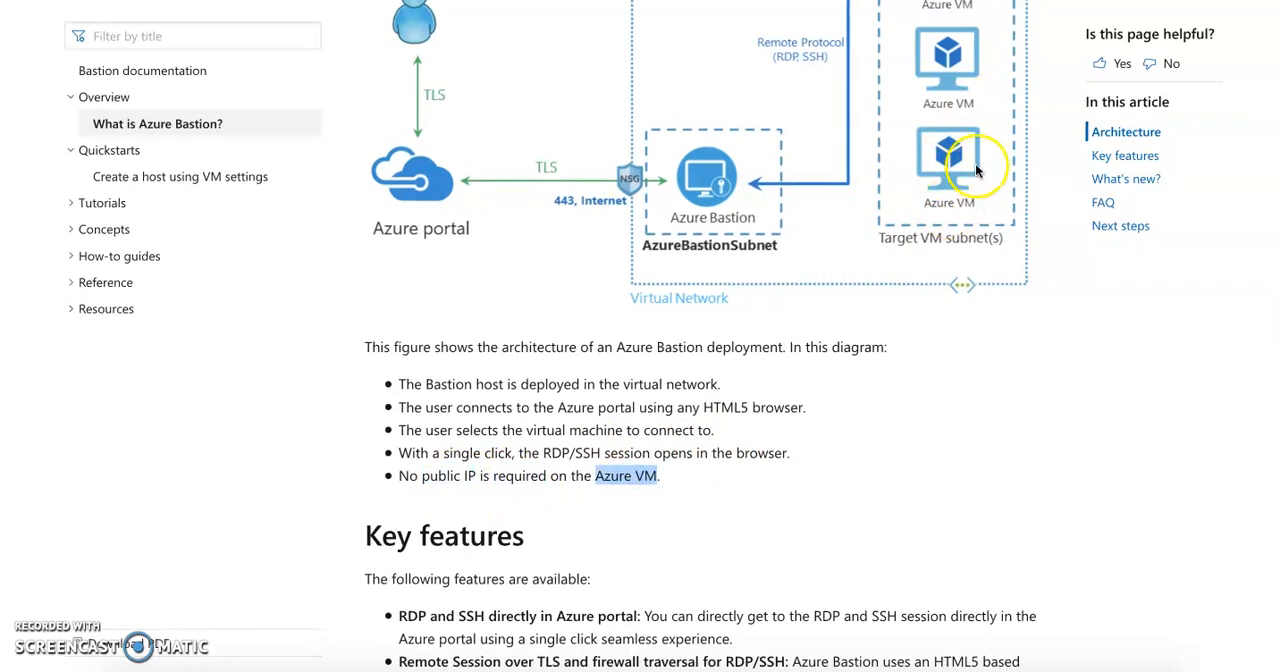
pyautogui.scroll(1, 961, 165)
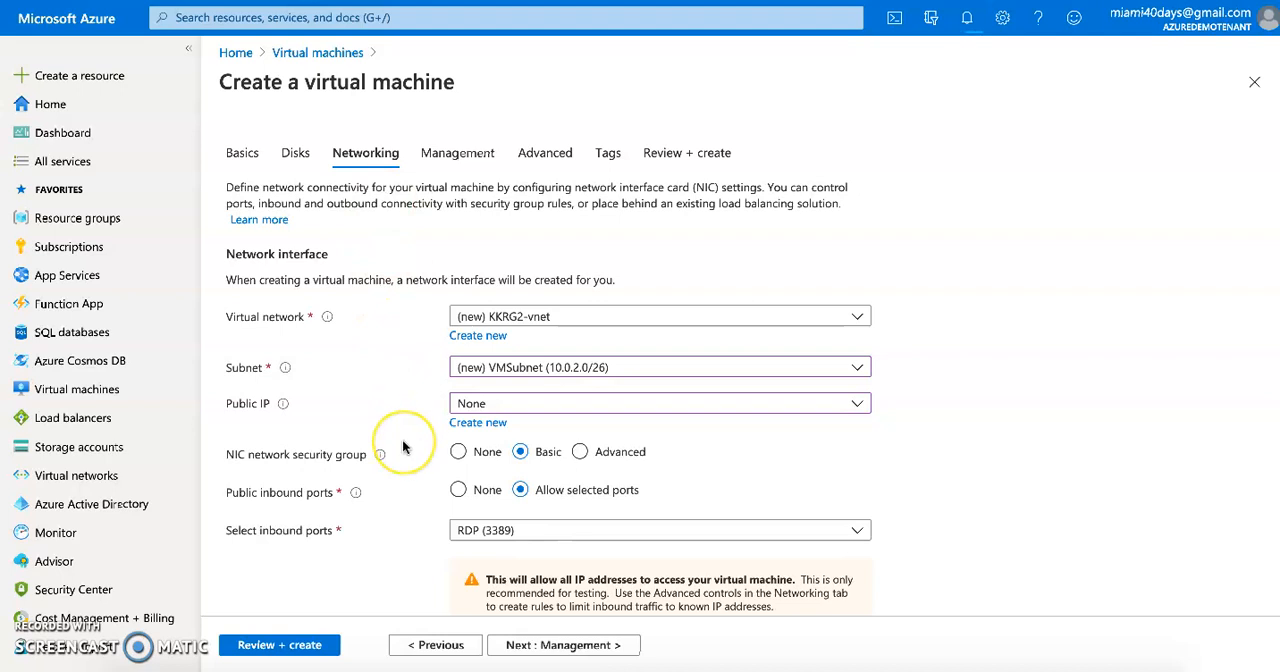
# Review the VM's network settings and inspect the address range defined for the new virtual network KKRG2-vnet
pyautogui.scroll(-1, 400, 440)
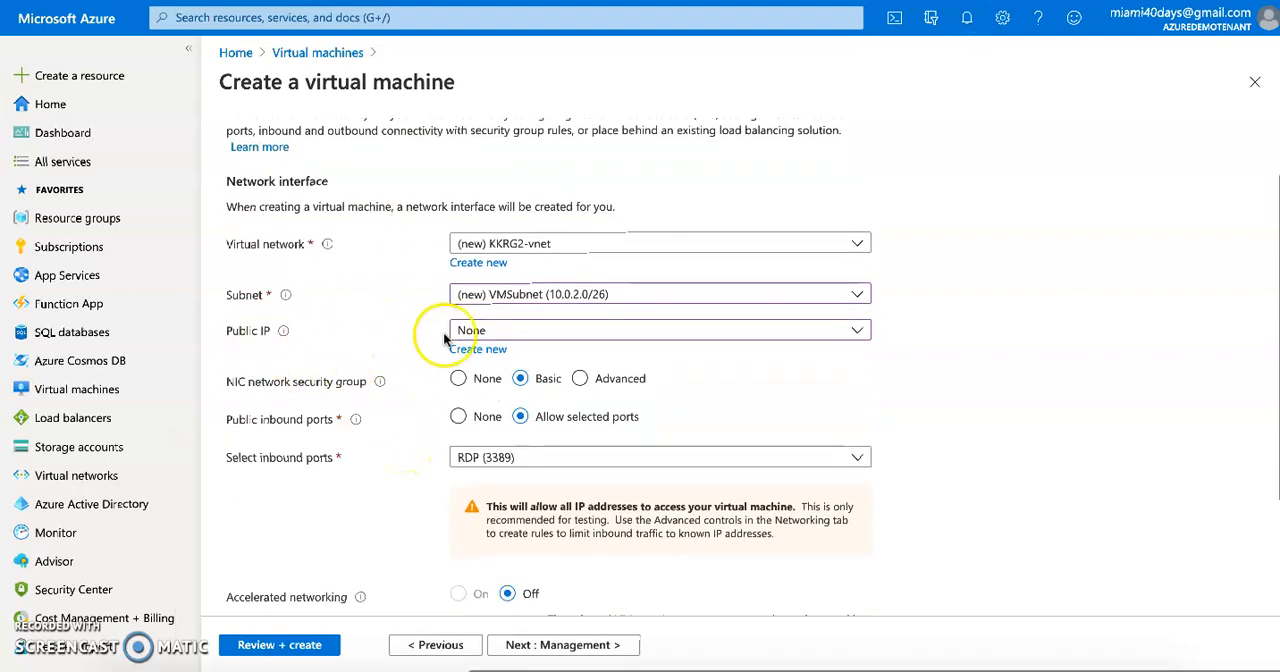
pyautogui.scroll(1, 493, 341)
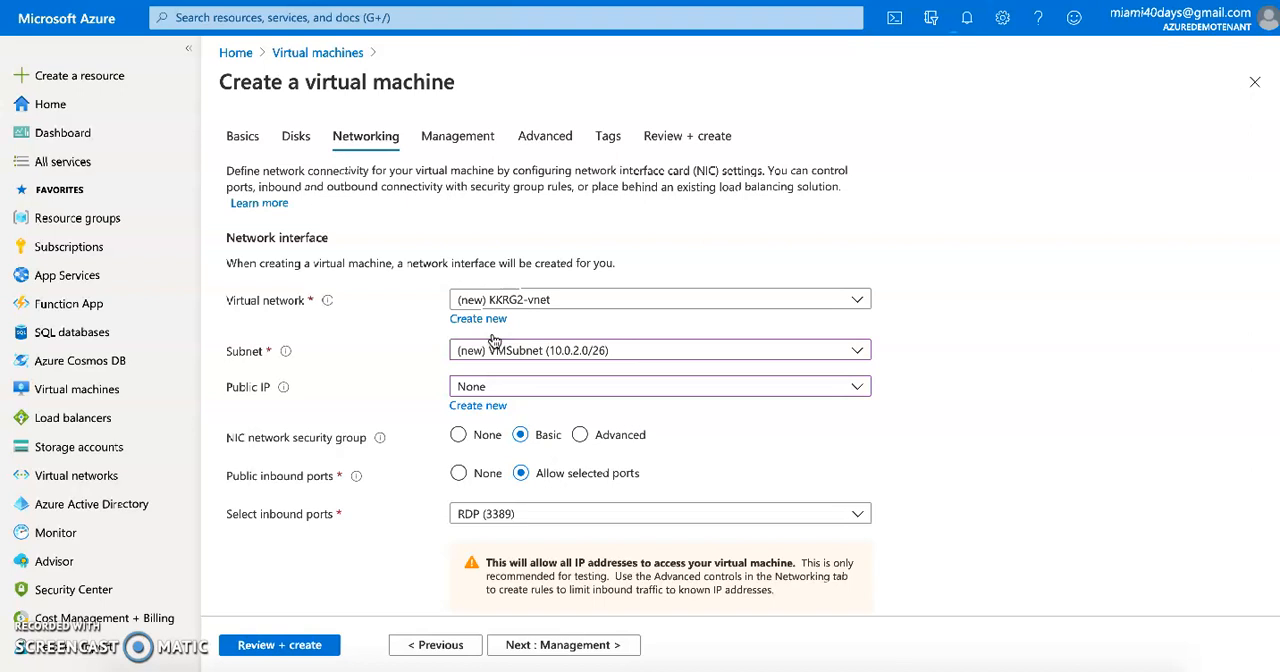
pyautogui.click(488, 320)
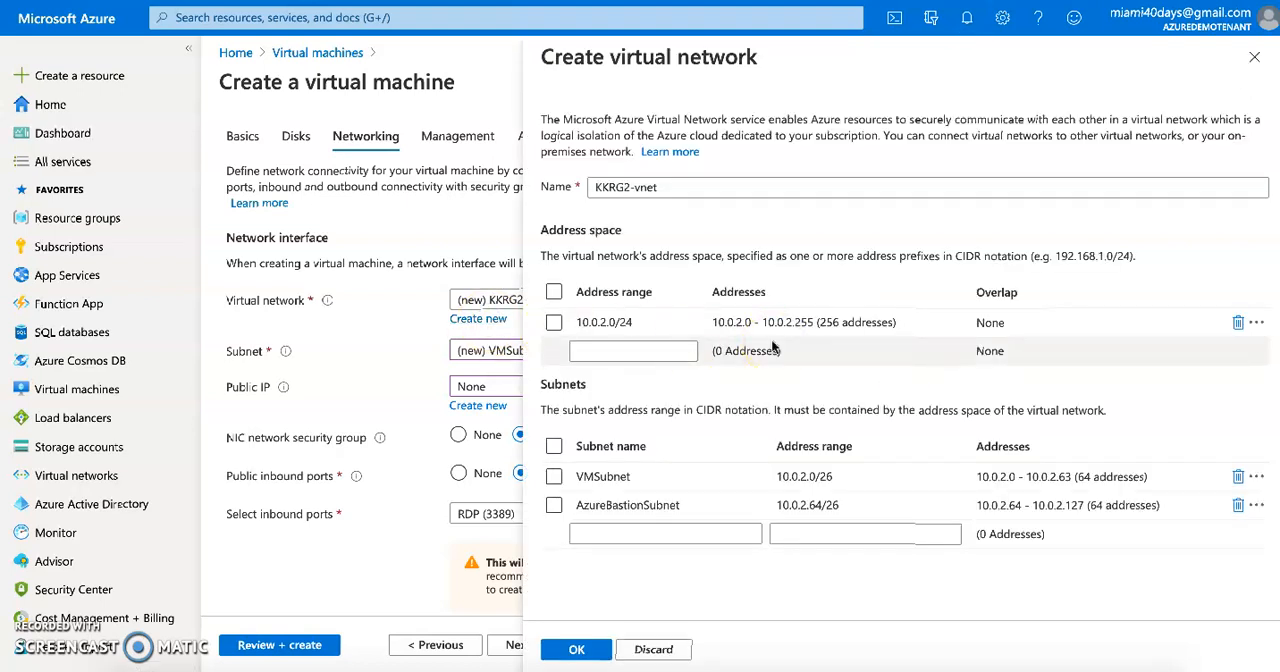
pyautogui.click(590, 322)
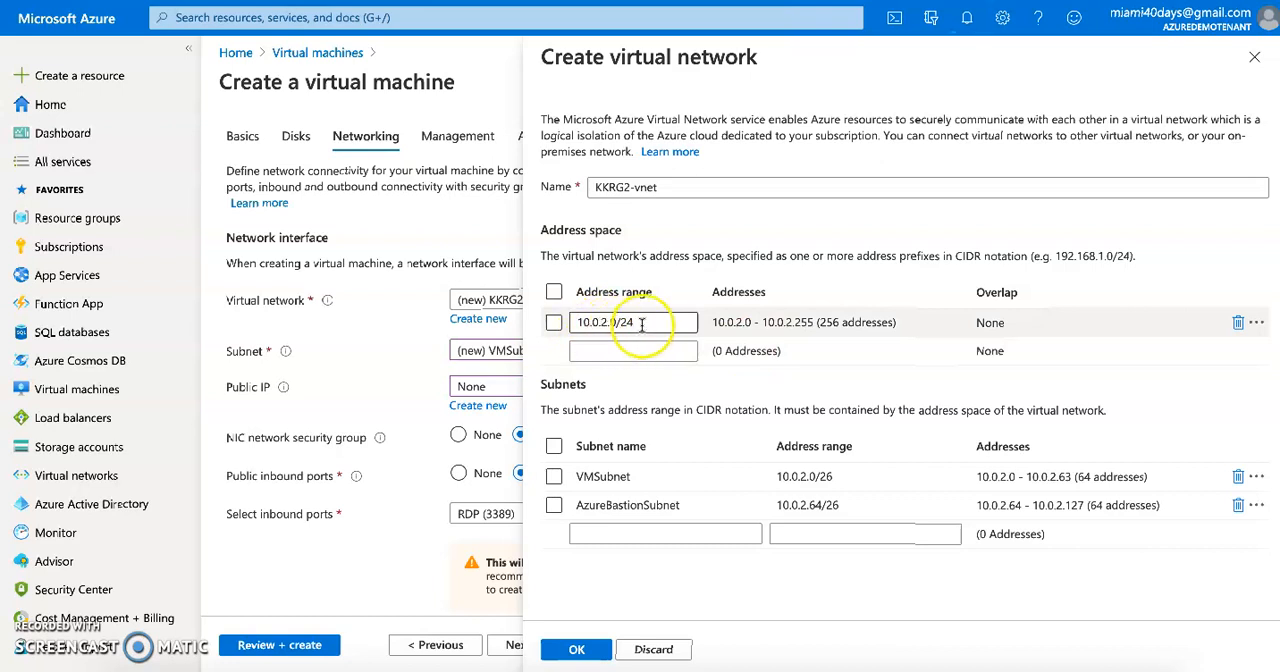
pyautogui.press('BackSpace')
pyautogui.write('5')
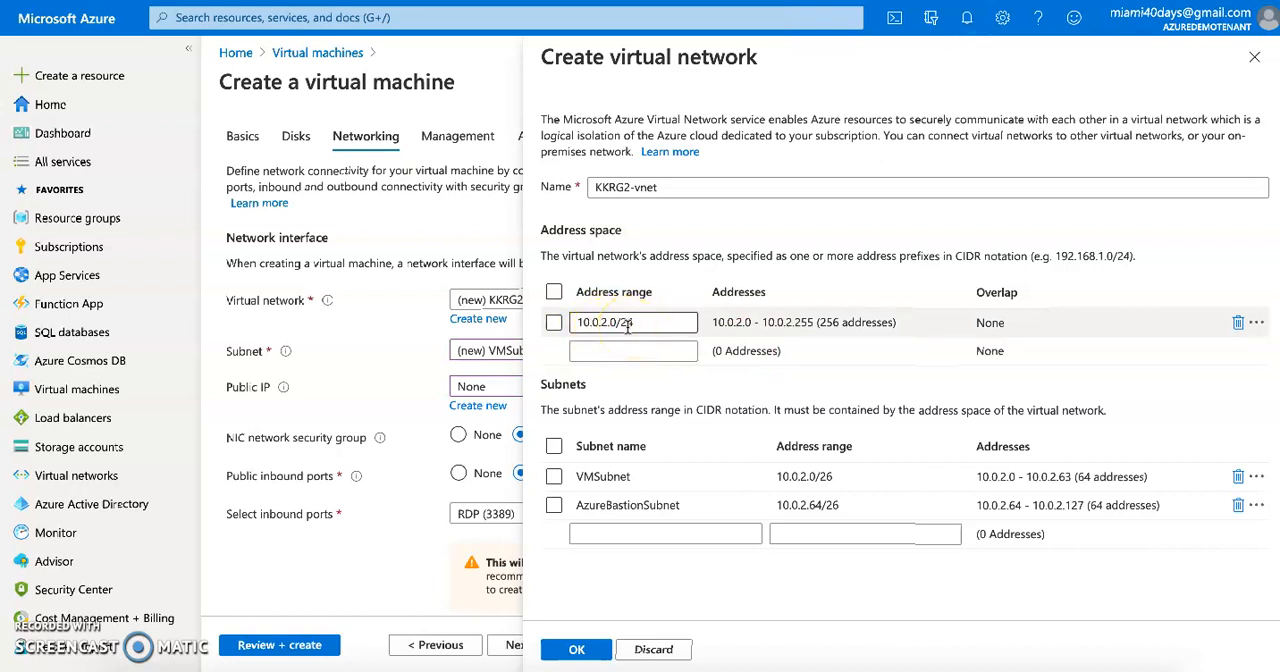
pyautogui.click(598, 325)
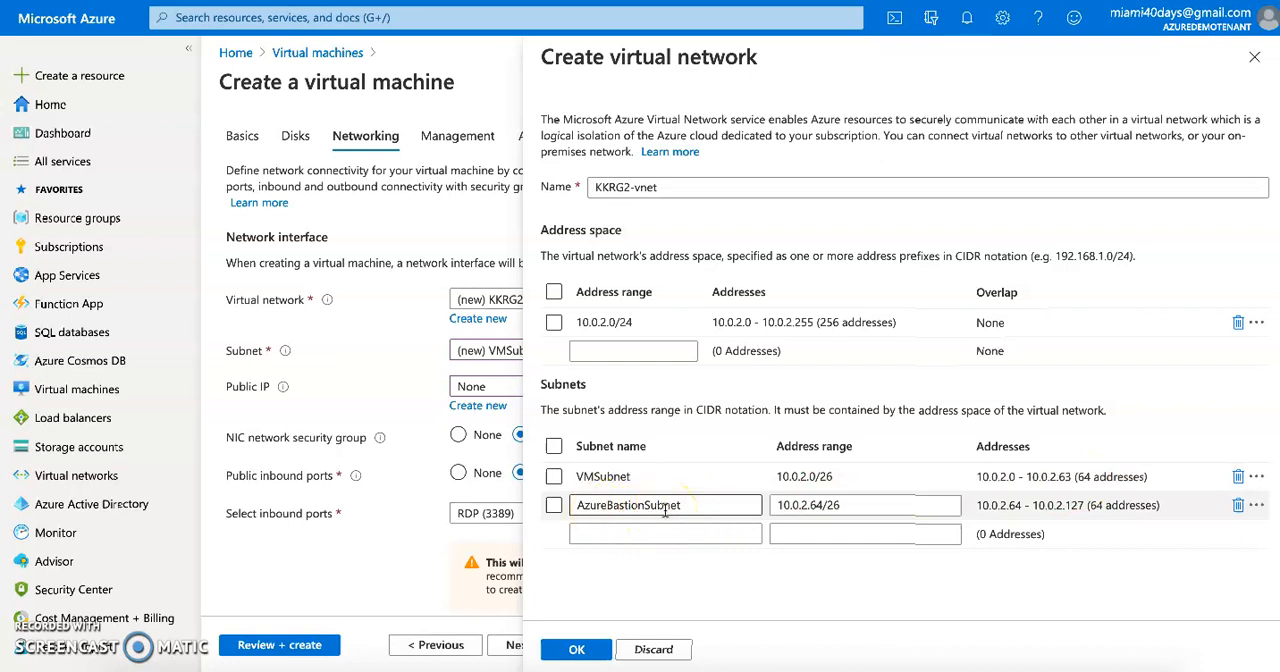
# Check the name of the AzureBastionSubnet subnet and accept the virtual network configuration
pyautogui.doubleClick(613, 505)
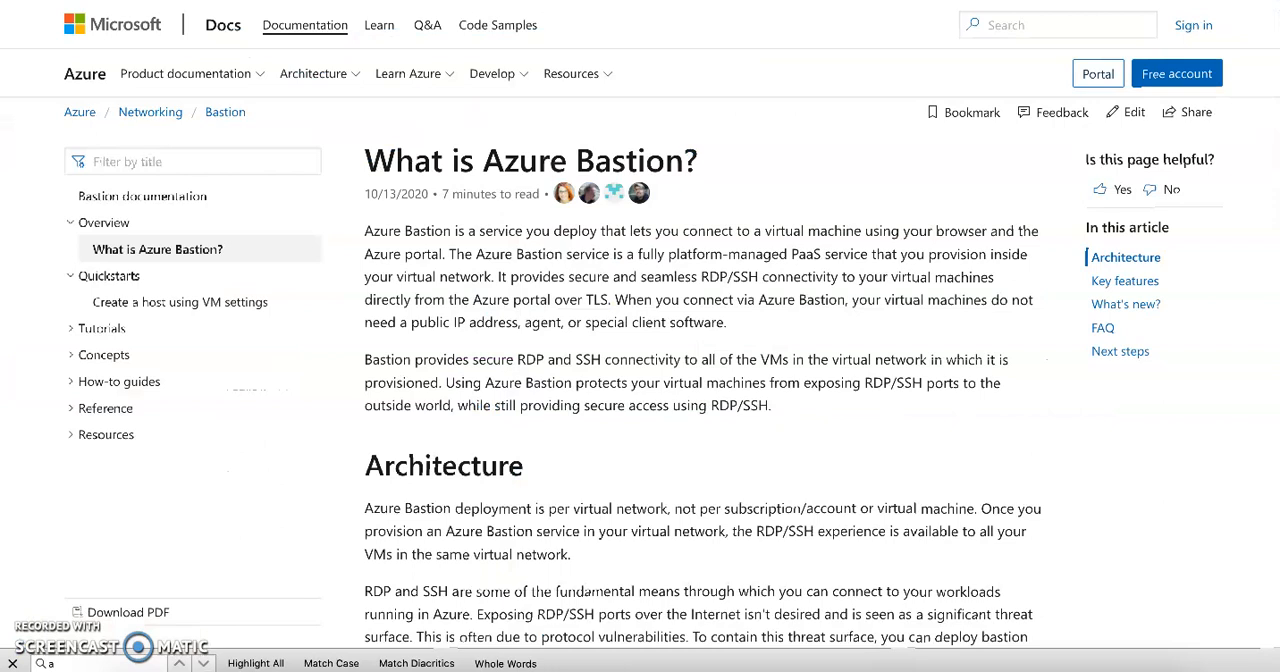
pyautogui.scroll(-6, 484, 350)
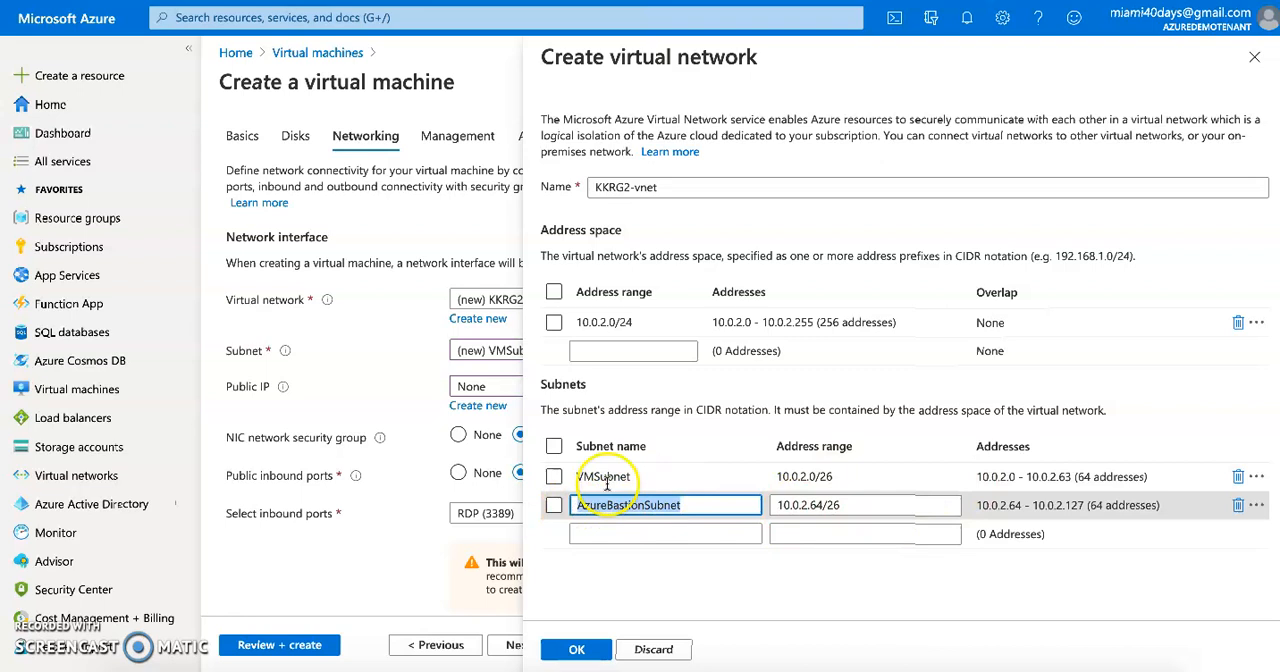
pyautogui.click(565, 648)
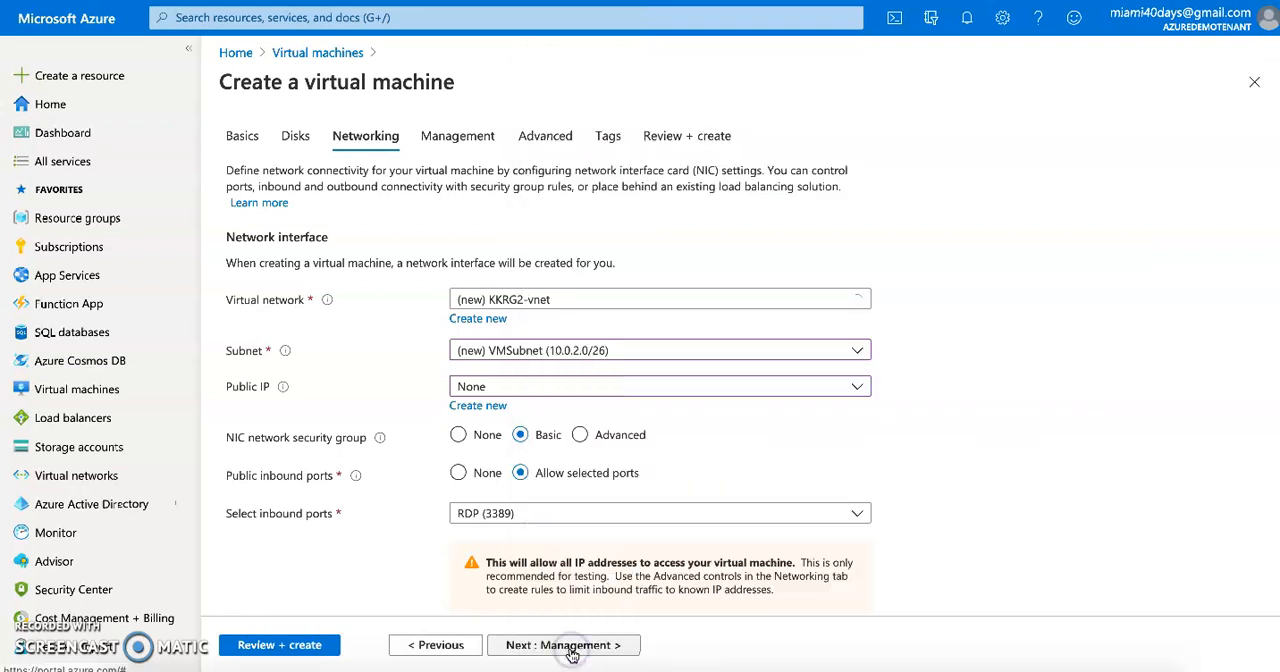
# Keep the existing Management, Advanced and Tags settings and proceed to the final review of the virtual machine
pyautogui.scroll(-2, 585, 503)
pyautogui.scroll(-1, 571, 410)
pyautogui.click(550, 646)
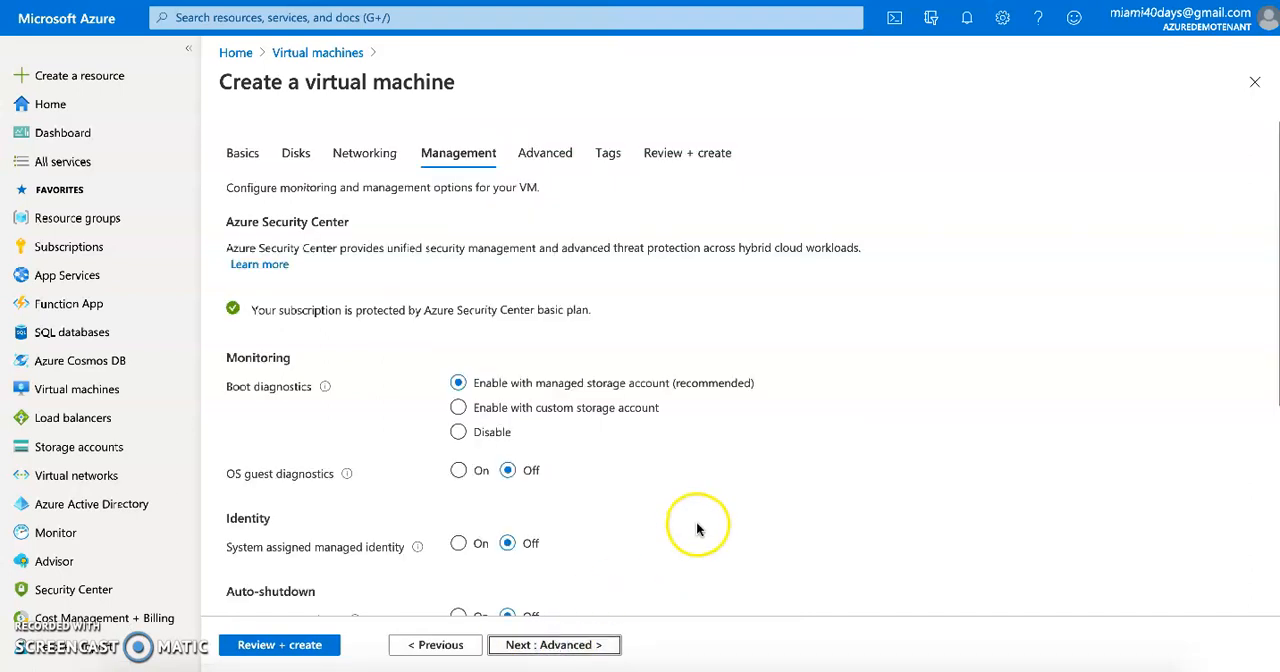
pyautogui.scroll(-3, 660, 526)
pyautogui.click(582, 645)
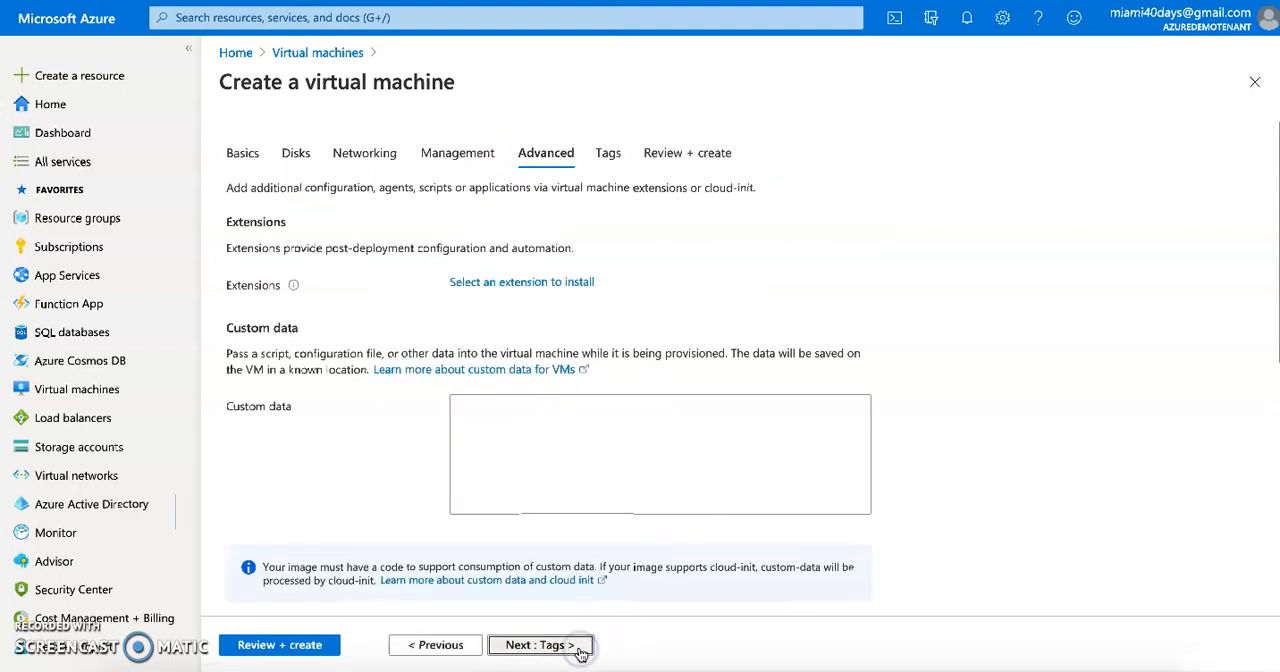
pyautogui.click(580, 646)
pyautogui.click(574, 646)
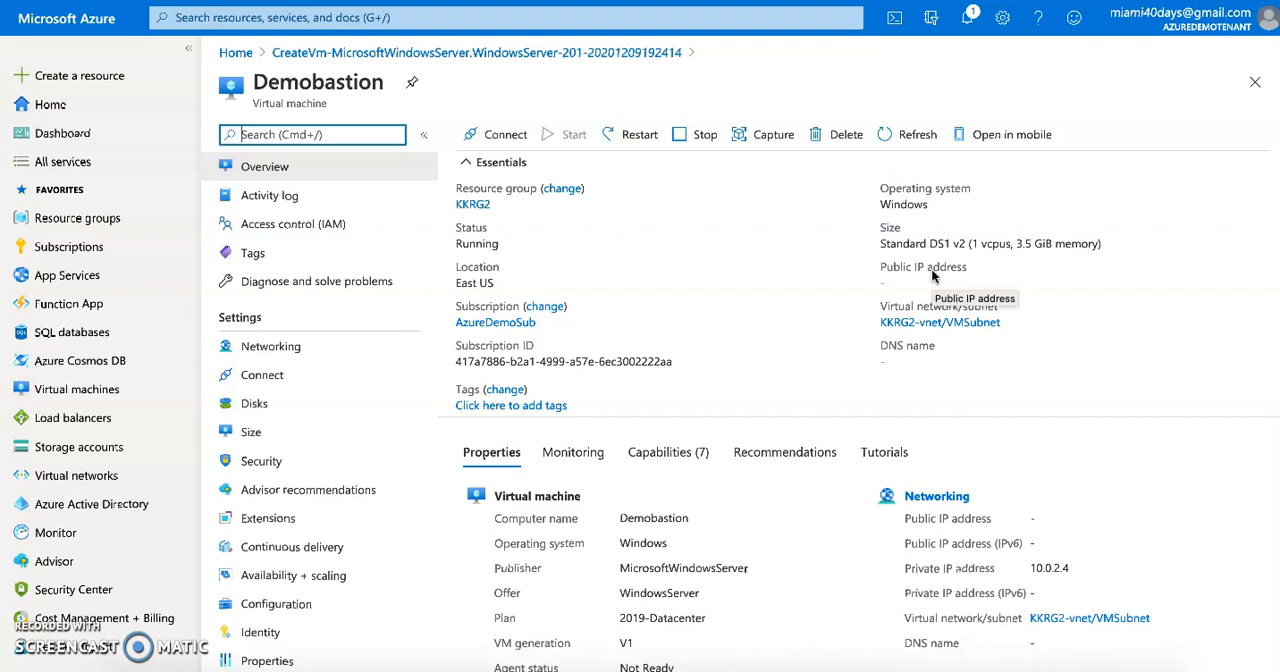
# Open the RDP connection settings of the Demobastion VM and check which IP addresses are available
pyautogui.click(507, 142)
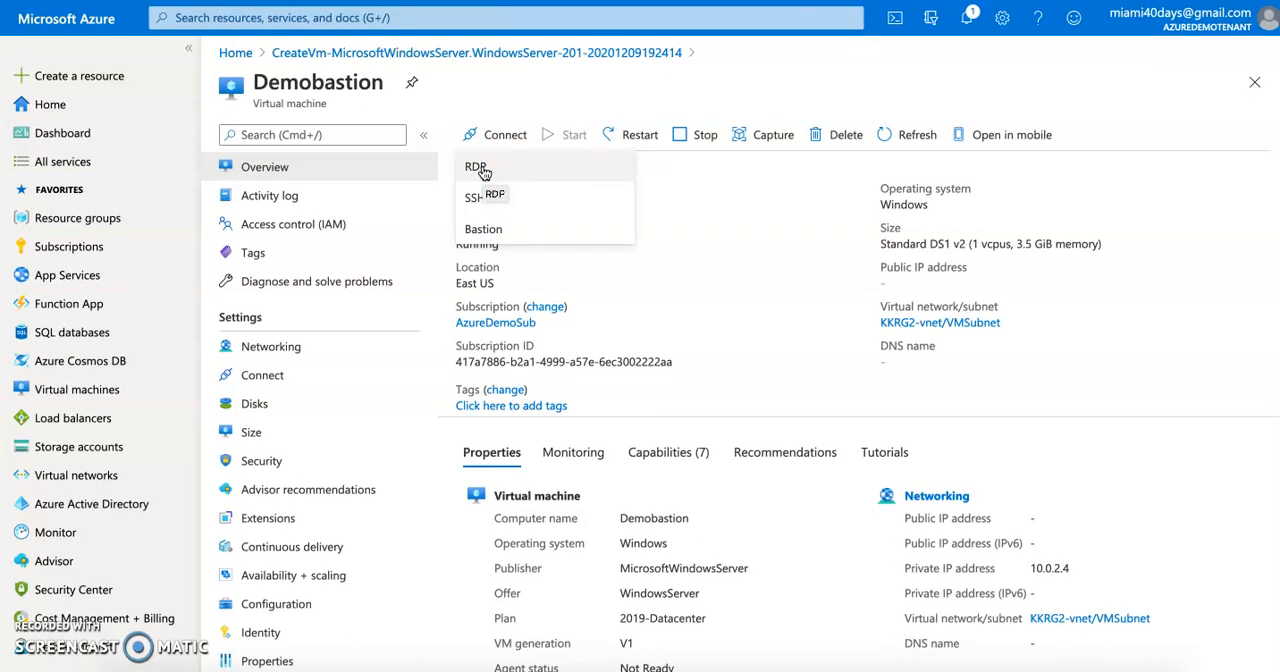
pyautogui.click(478, 168)
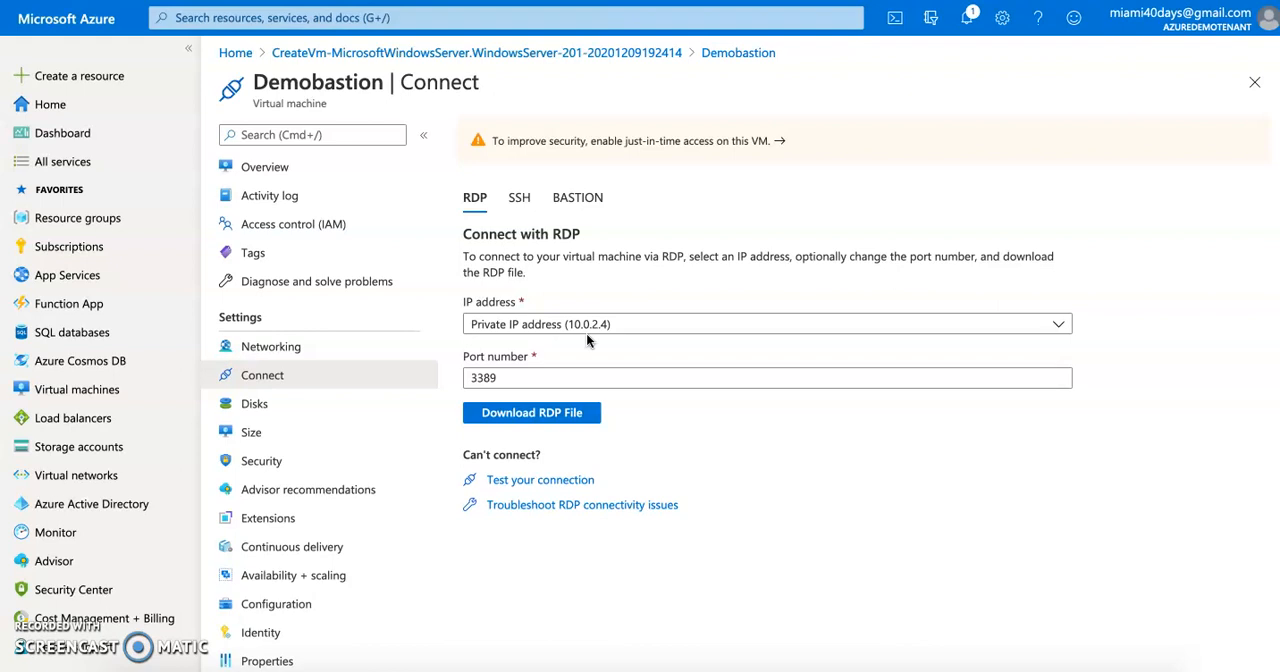
pyautogui.click(545, 330)
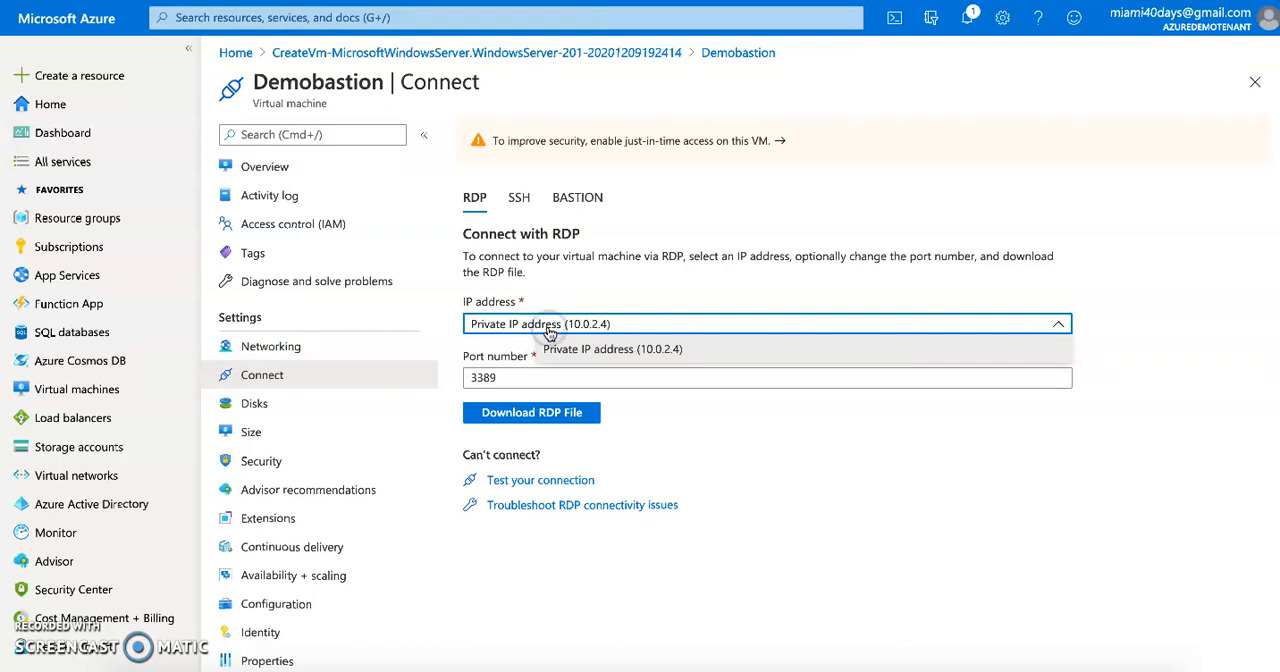
pyautogui.click(548, 332)
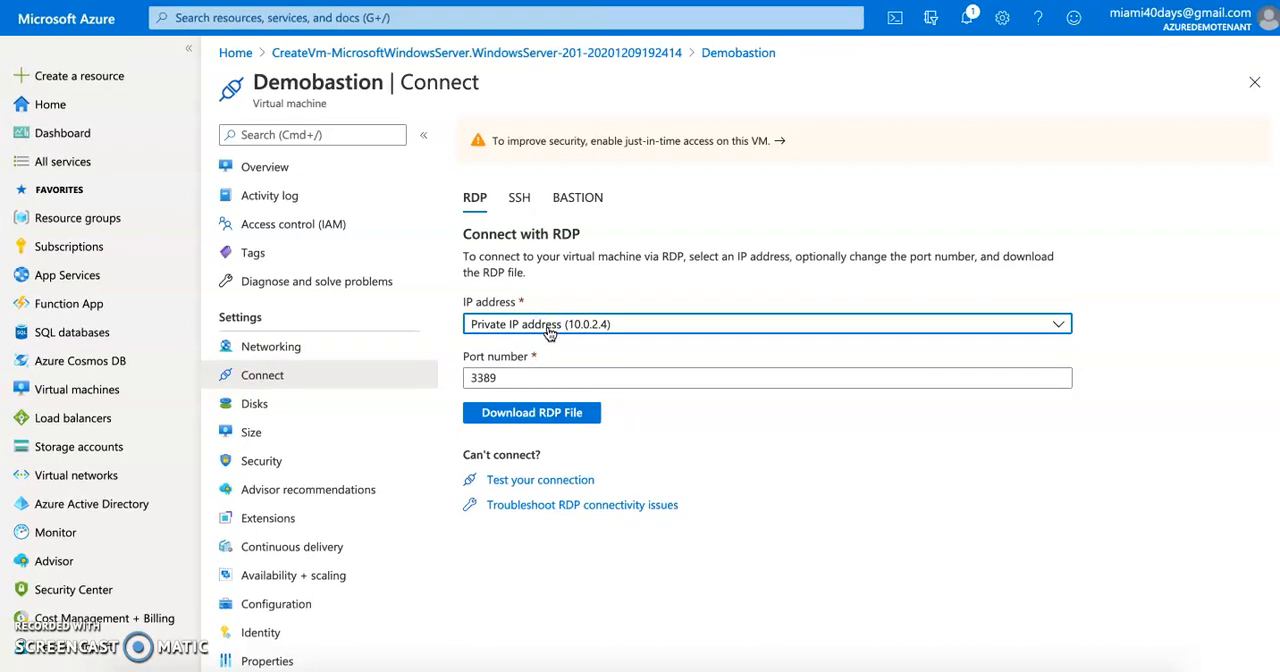
# Choose Bastion as the connection method for the Demobastion VM and check the Bastion host's name in its setup form
pyautogui.click(588, 199)
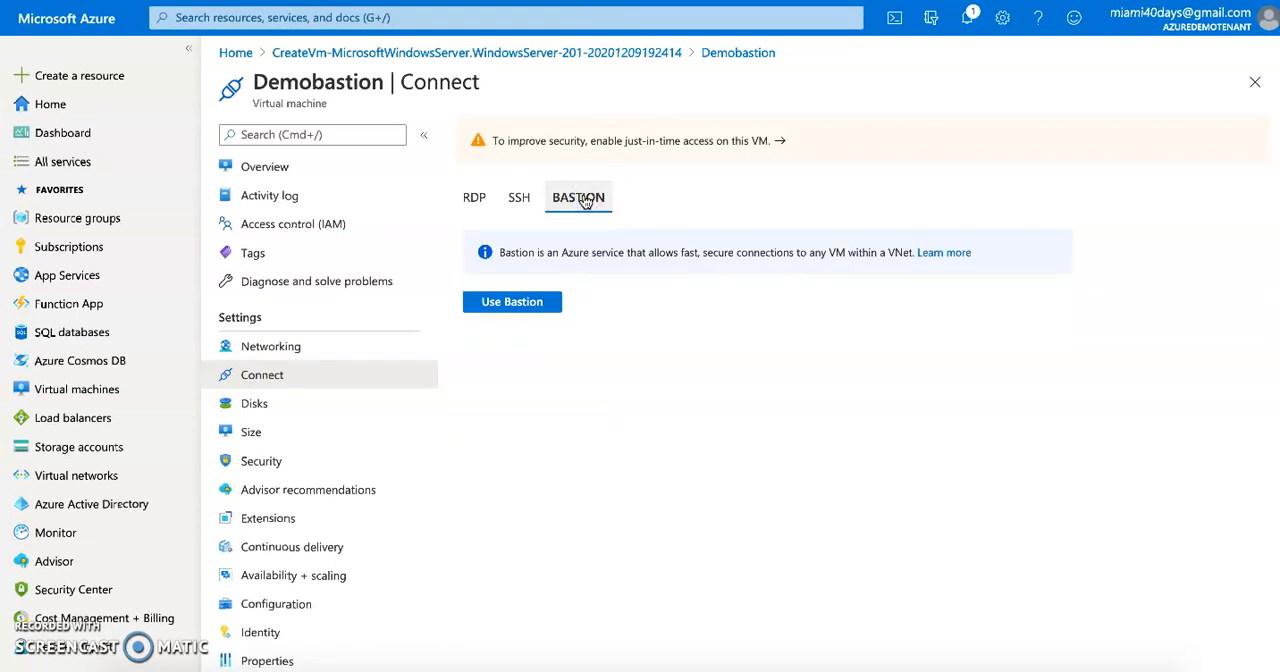
pyautogui.click(517, 307)
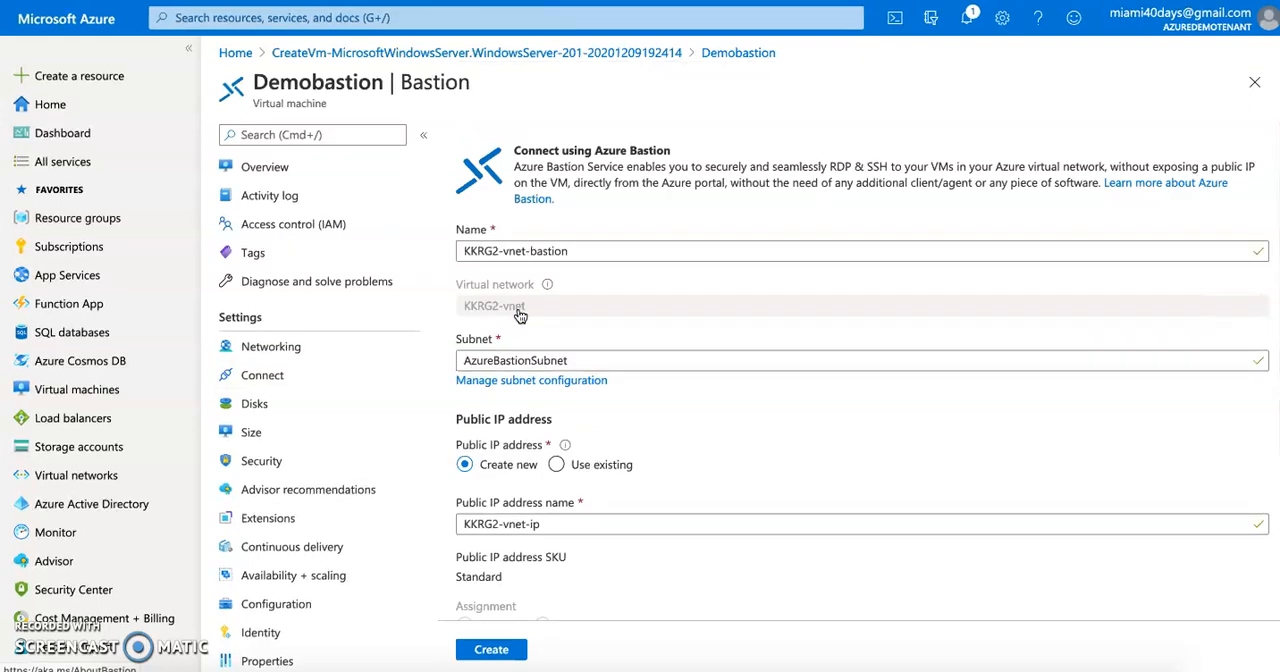
pyautogui.click(497, 253)
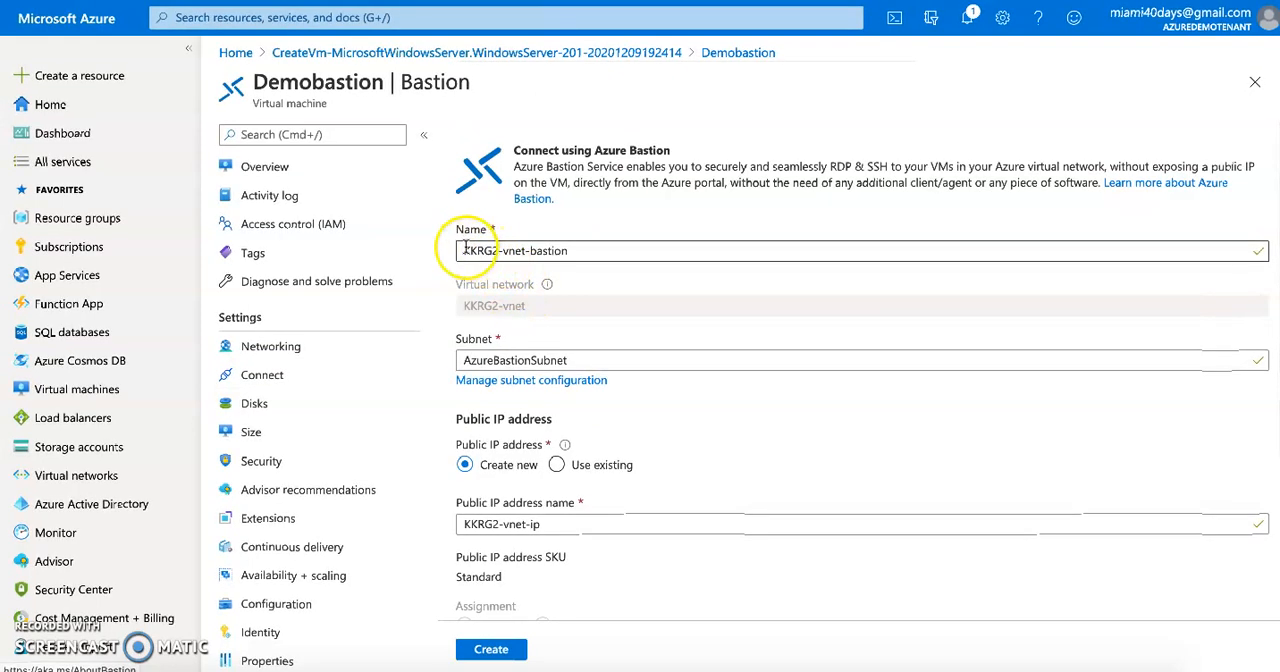
pyautogui.tripleClick(500, 253)
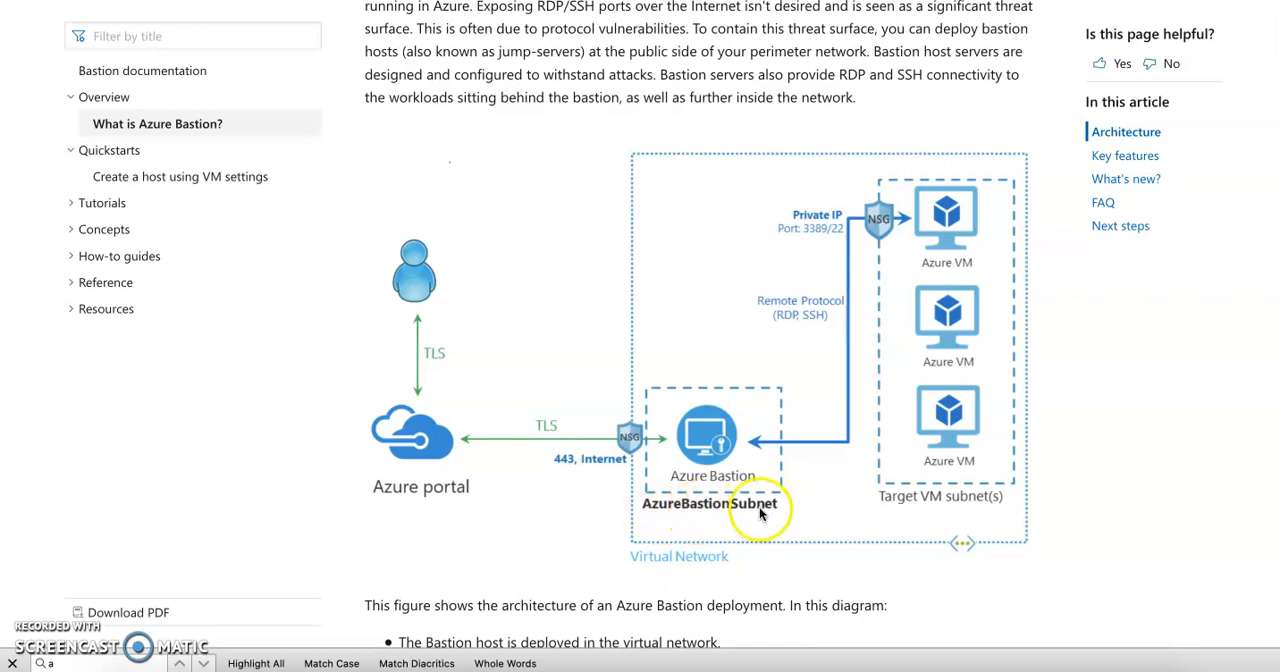
# Inspect the subnet configuration of the Bastion's virtual network and return to the Demobastion Bastion setup
pyautogui.click(193, 38)
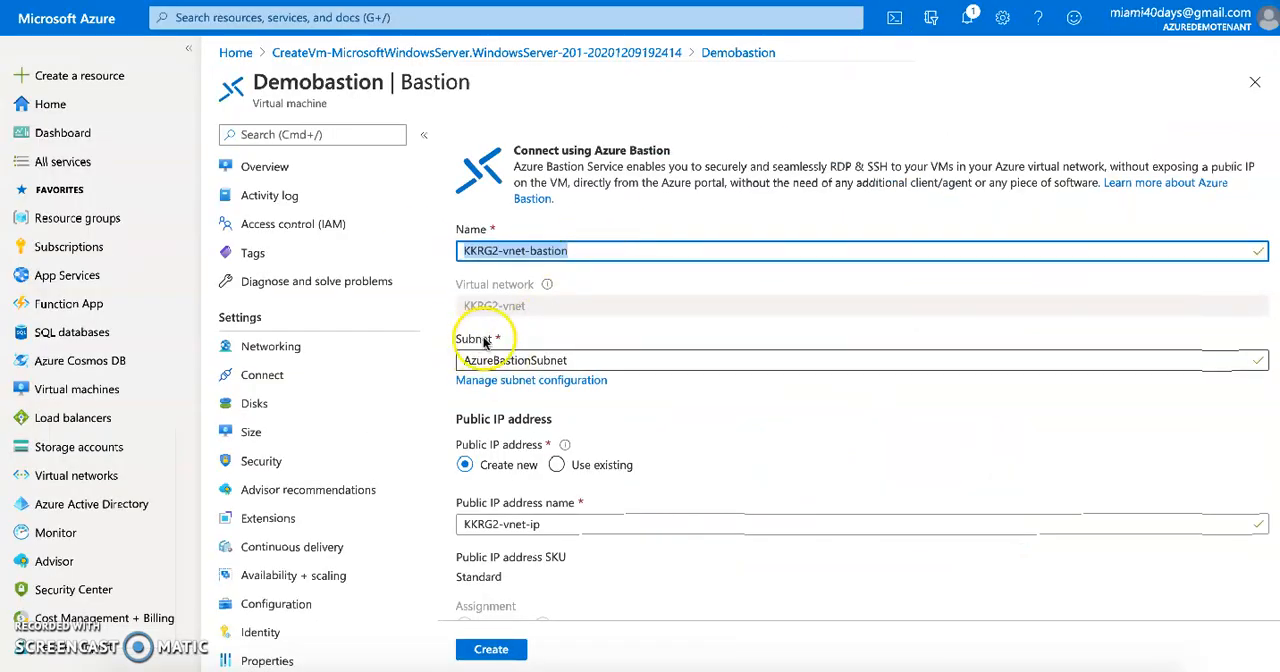
pyautogui.click(543, 380)
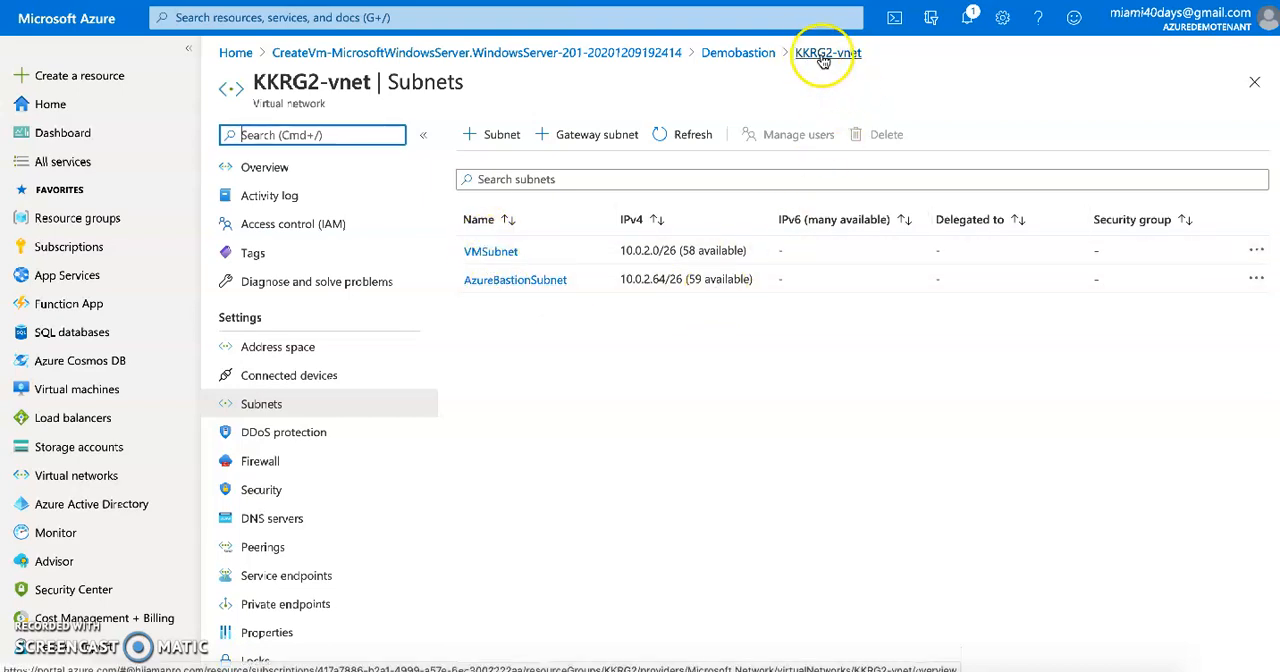
pyautogui.click(738, 52)
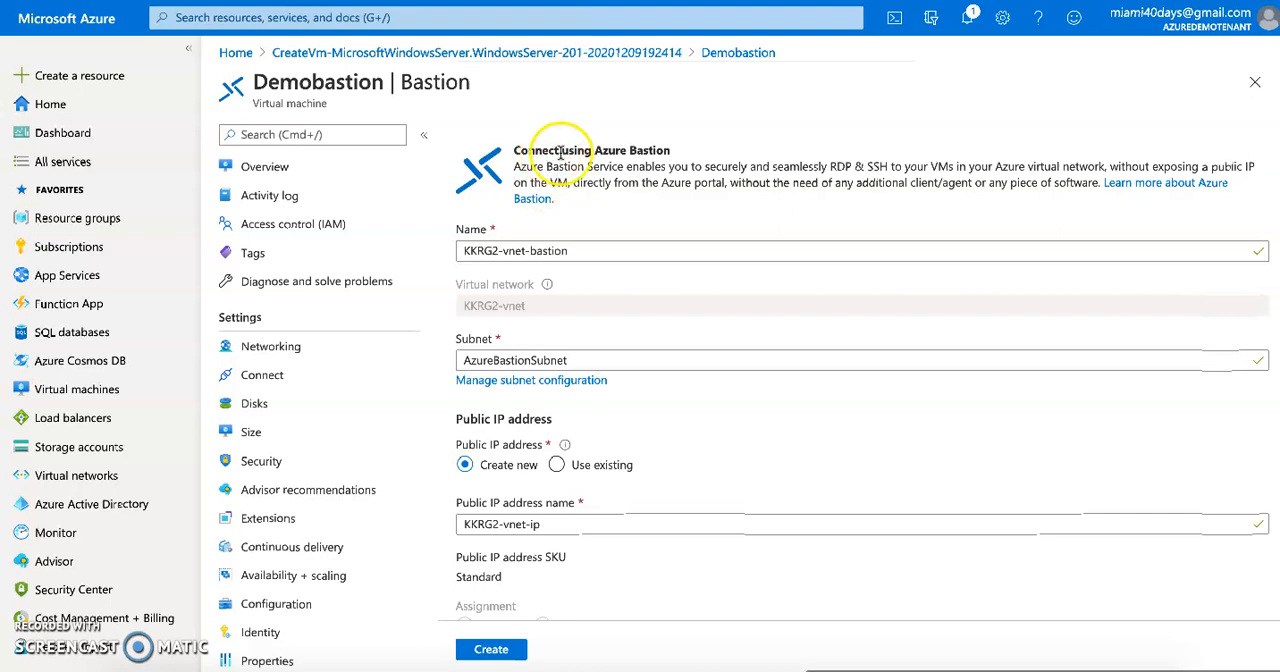
# Review the Bastion settings and create the host KKRG2-vnet-bastion with a new public IP address in resource group KKRG2
pyautogui.scroll(-2, 677, 529)
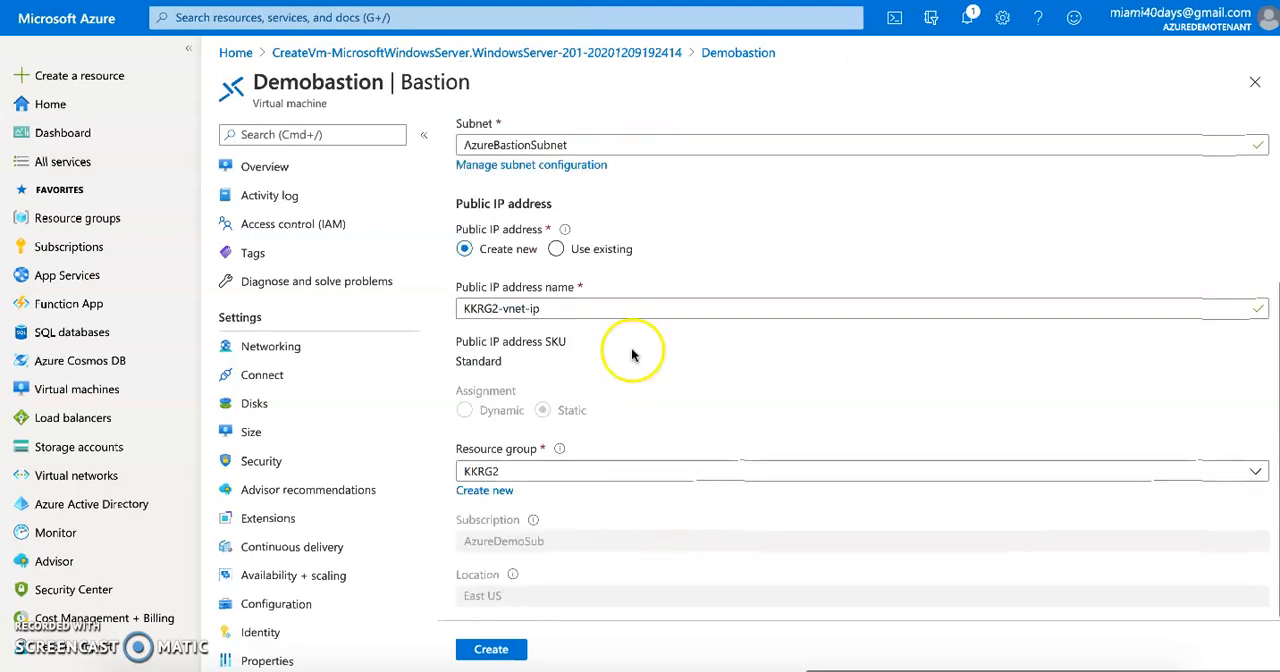
pyautogui.scroll(2, 634, 349)
pyautogui.scroll(1, 632, 355)
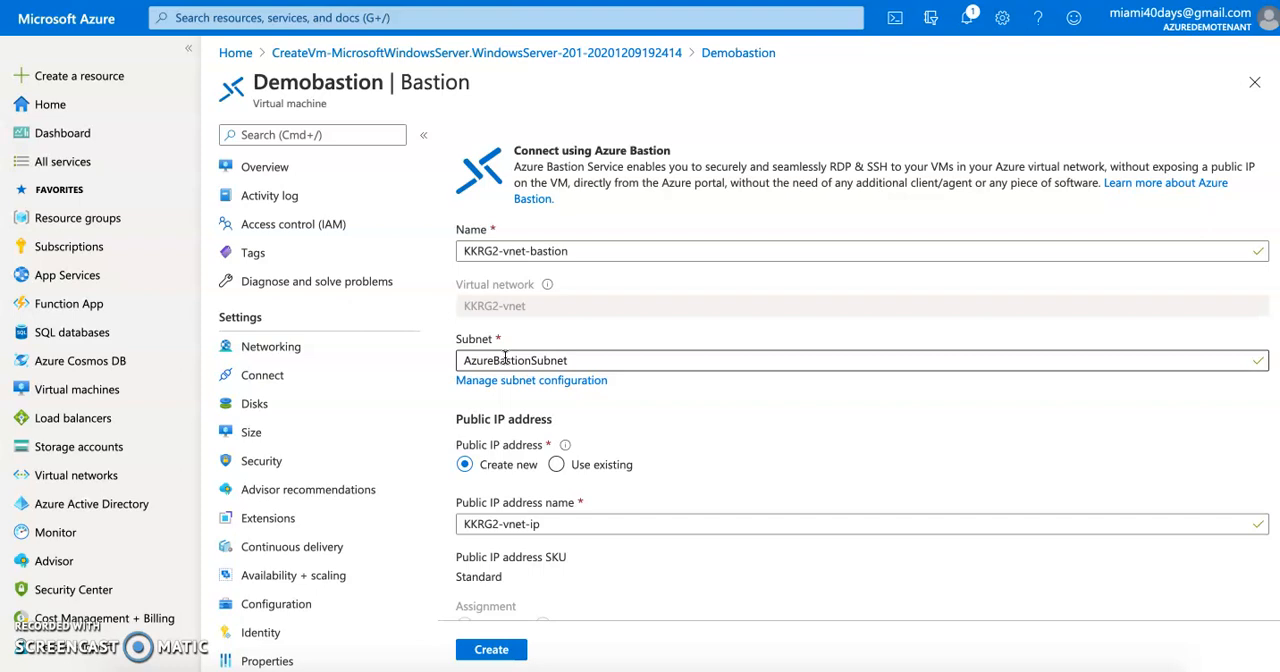
pyautogui.scroll(-2, 718, 500)
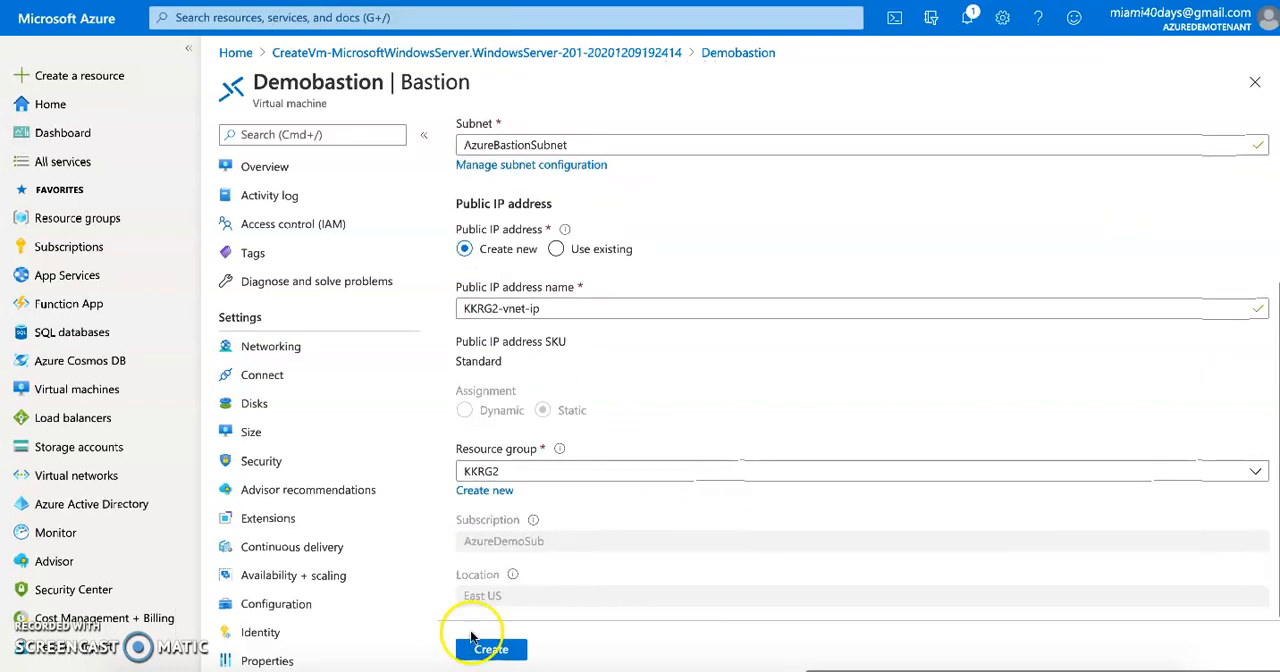
pyautogui.click(491, 649)
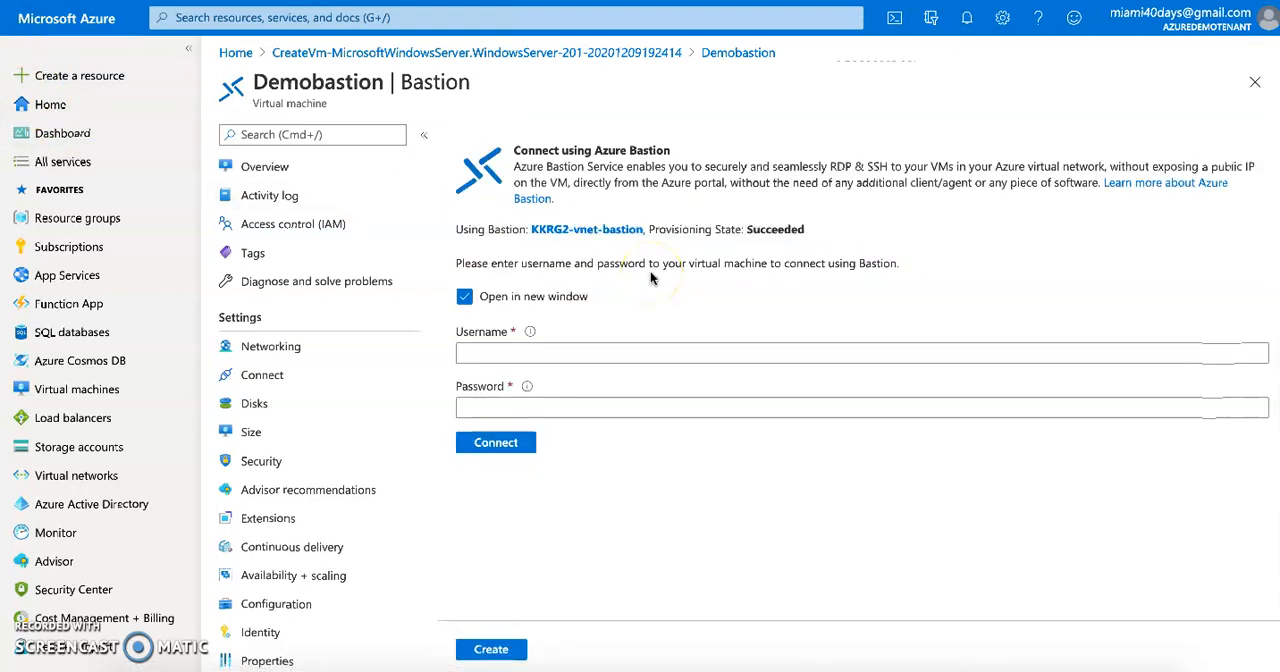
# Enter the username admin123 and the VM account password, and connect to the VM through Bastion in a new window
pyautogui.click(552, 353)
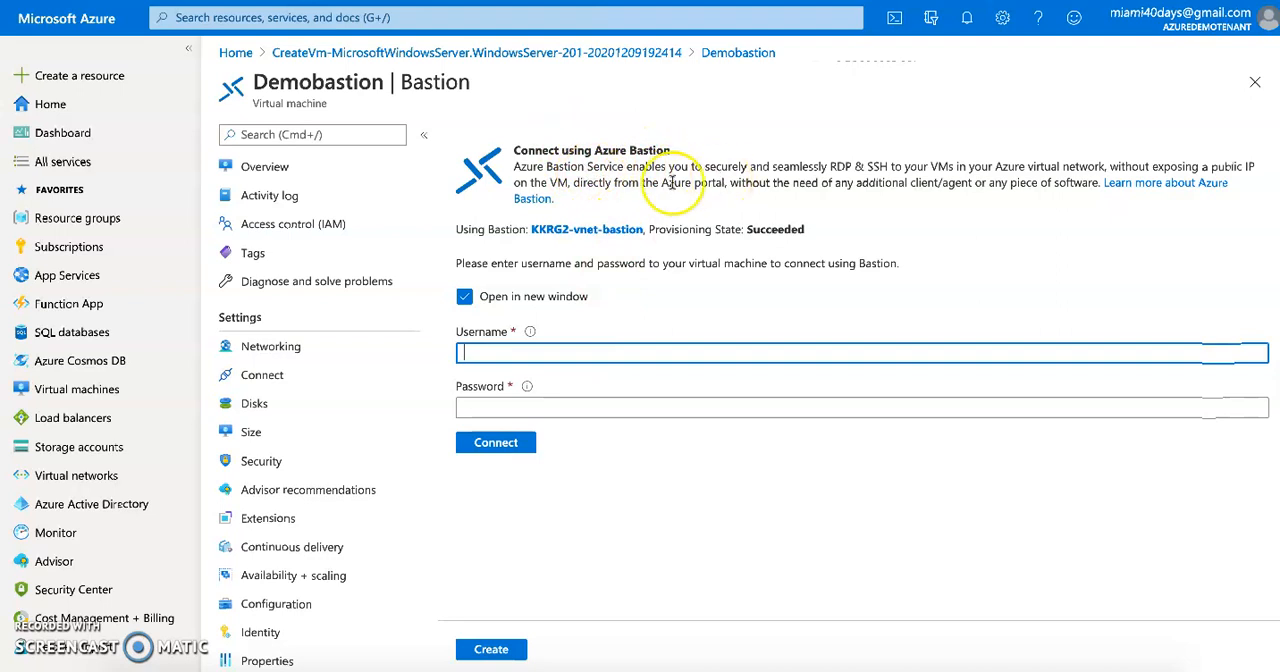
pyautogui.click(523, 354)
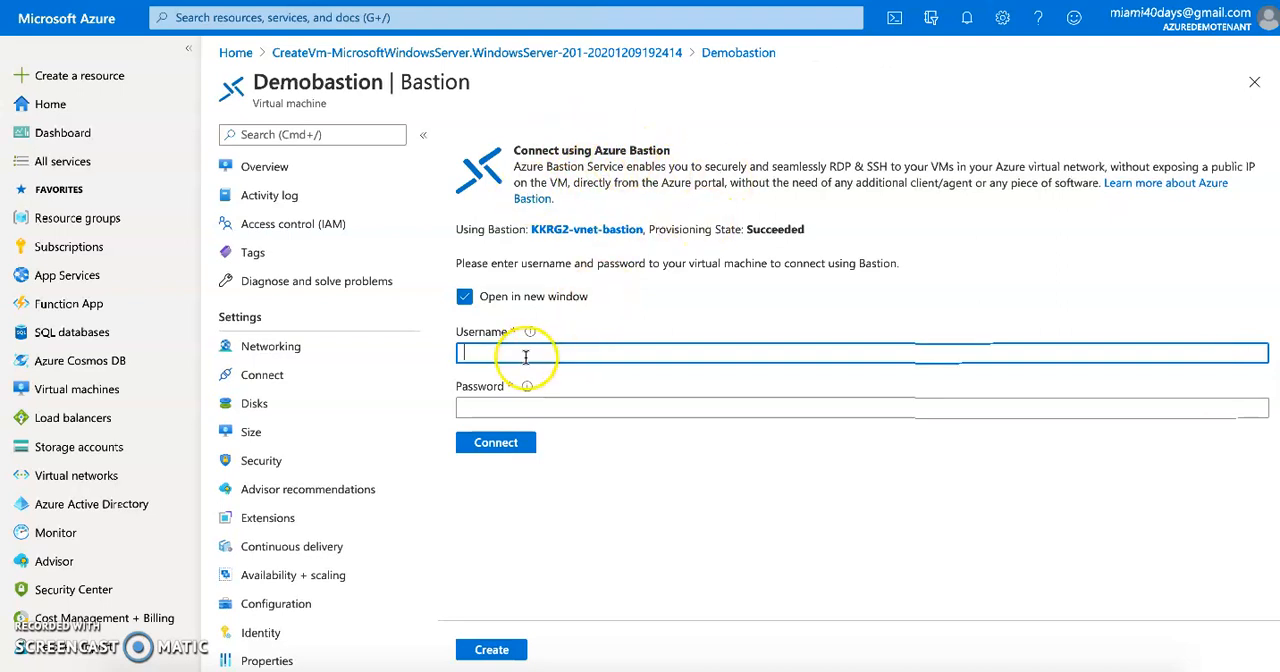
pyautogui.write('admin123')
pyautogui.click(538, 405)
pyautogui.write('****')
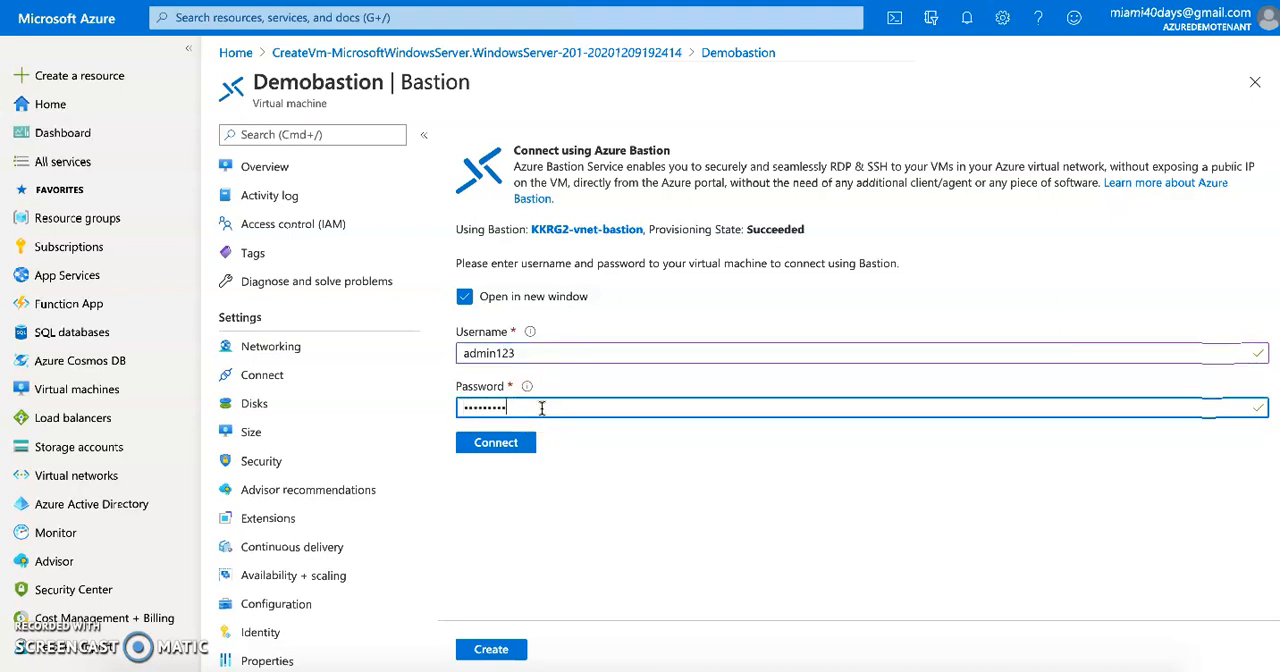
pyautogui.click(518, 447)
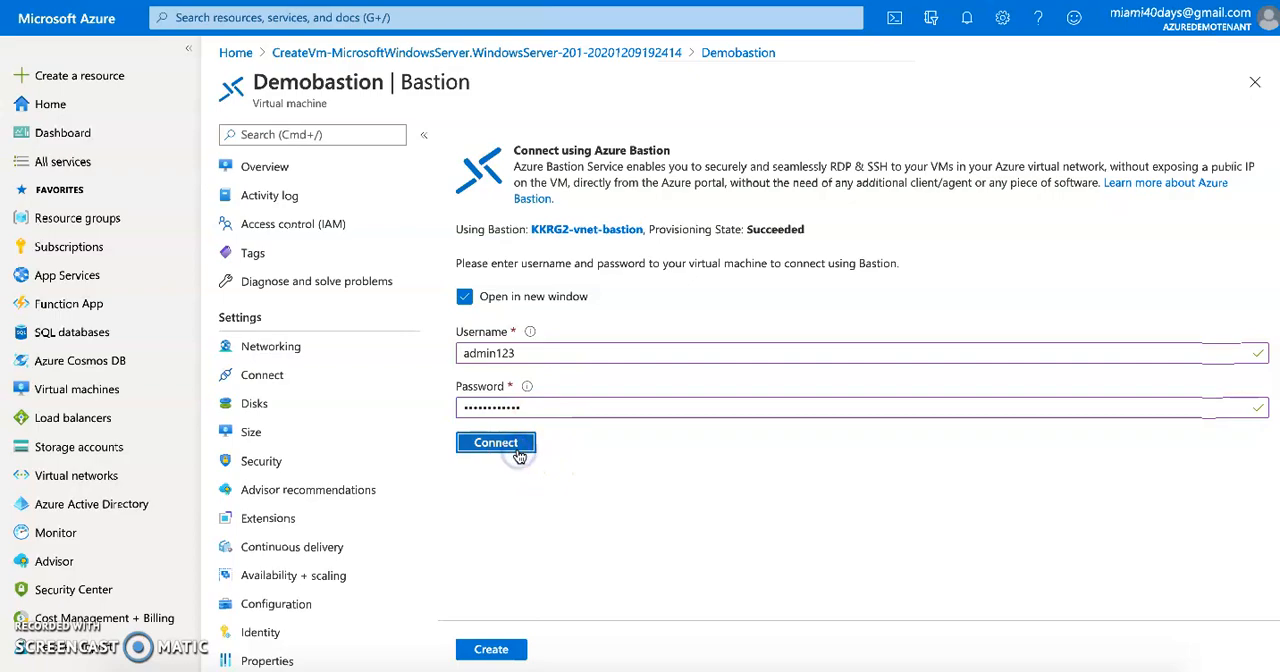